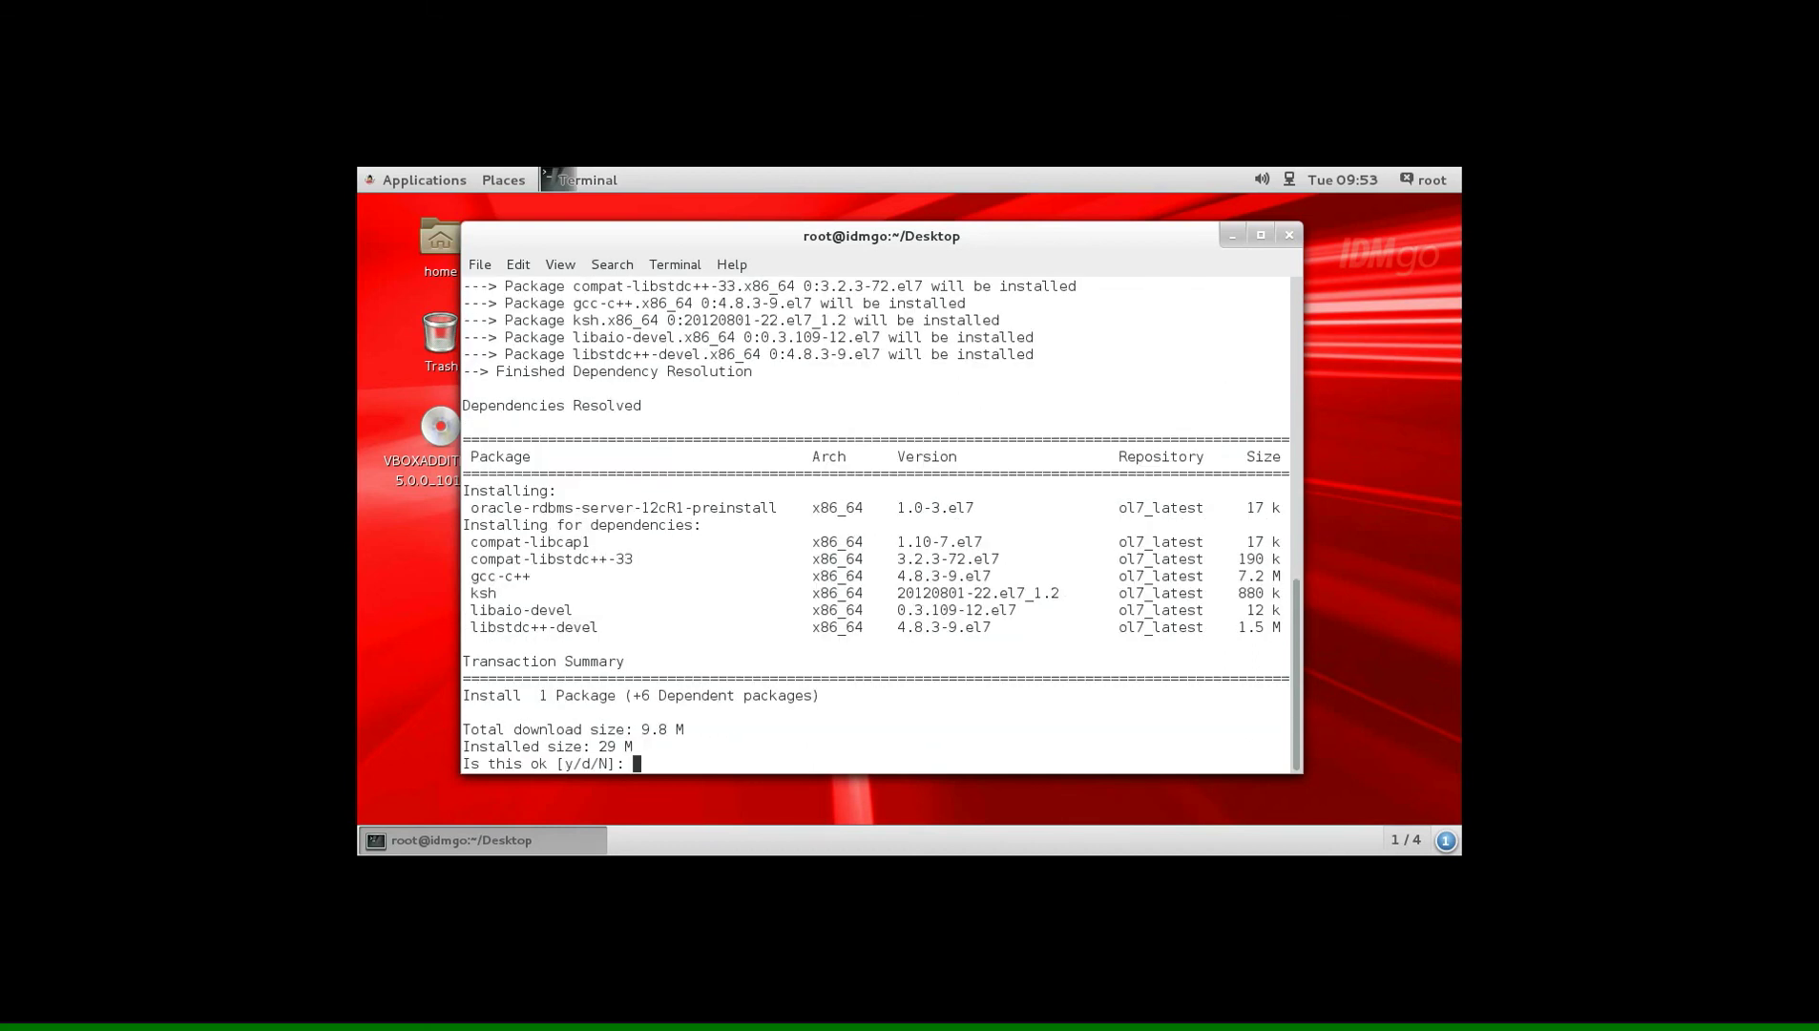
{"action": "type", "text": "y"}
- Confirm installing oracle-rdbms-server-12cR1-preinstall and its six dependencies, then minimize the terminal
{"action": "key", "text": "Return"}
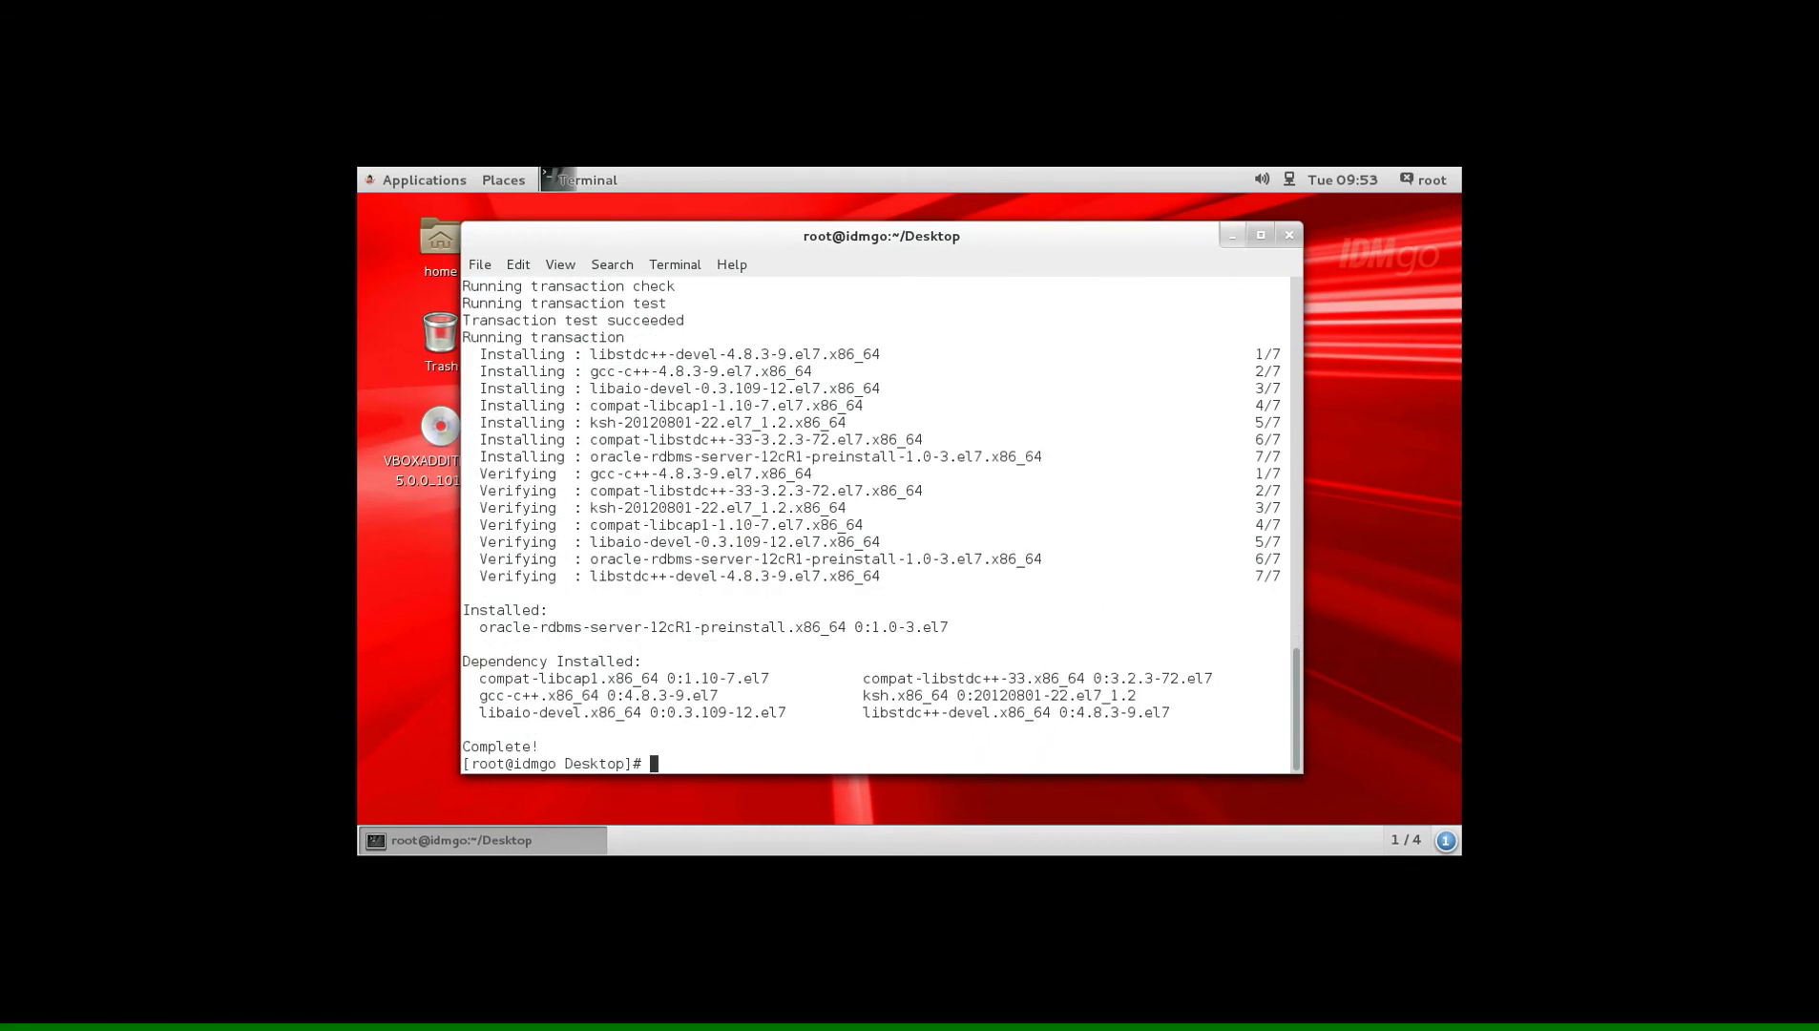
{"action": "left_click", "coordinate": [1231, 233]}
- Navigate from Home through Computer into the u0 folder
{"action": "double_click", "coordinate": [441, 238]}
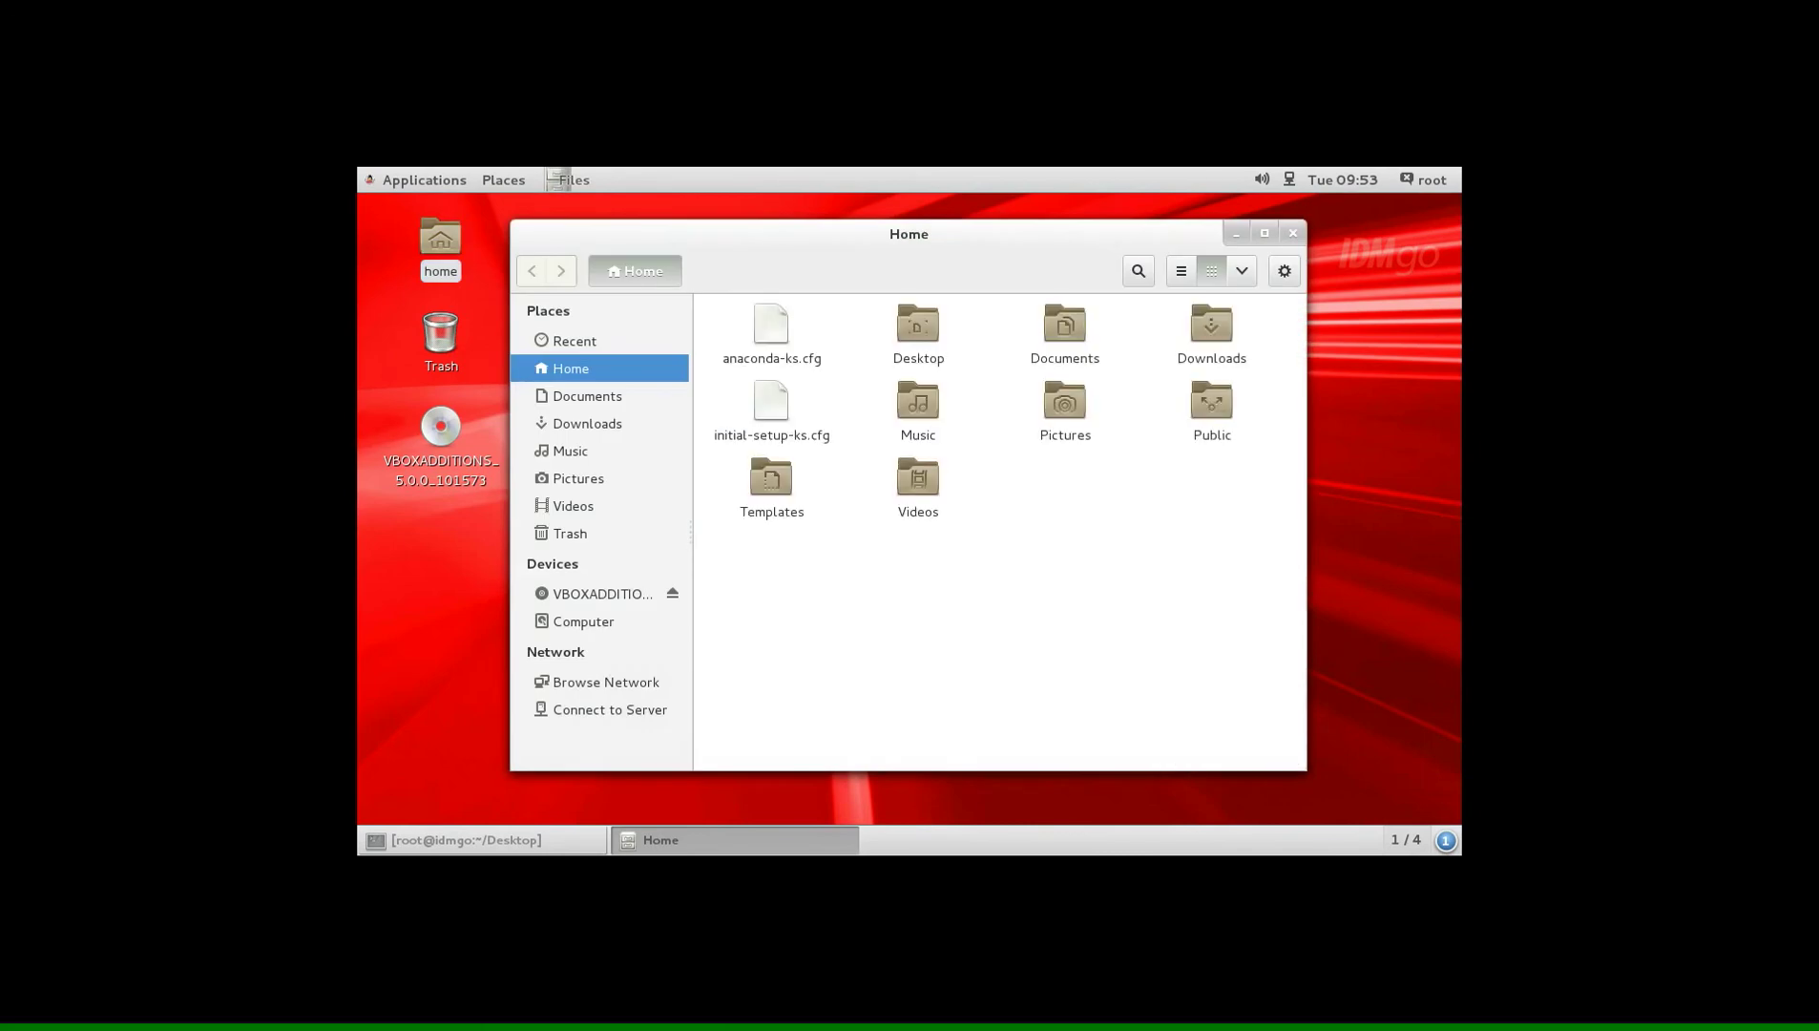
{"action": "left_click", "coordinate": [583, 620]}
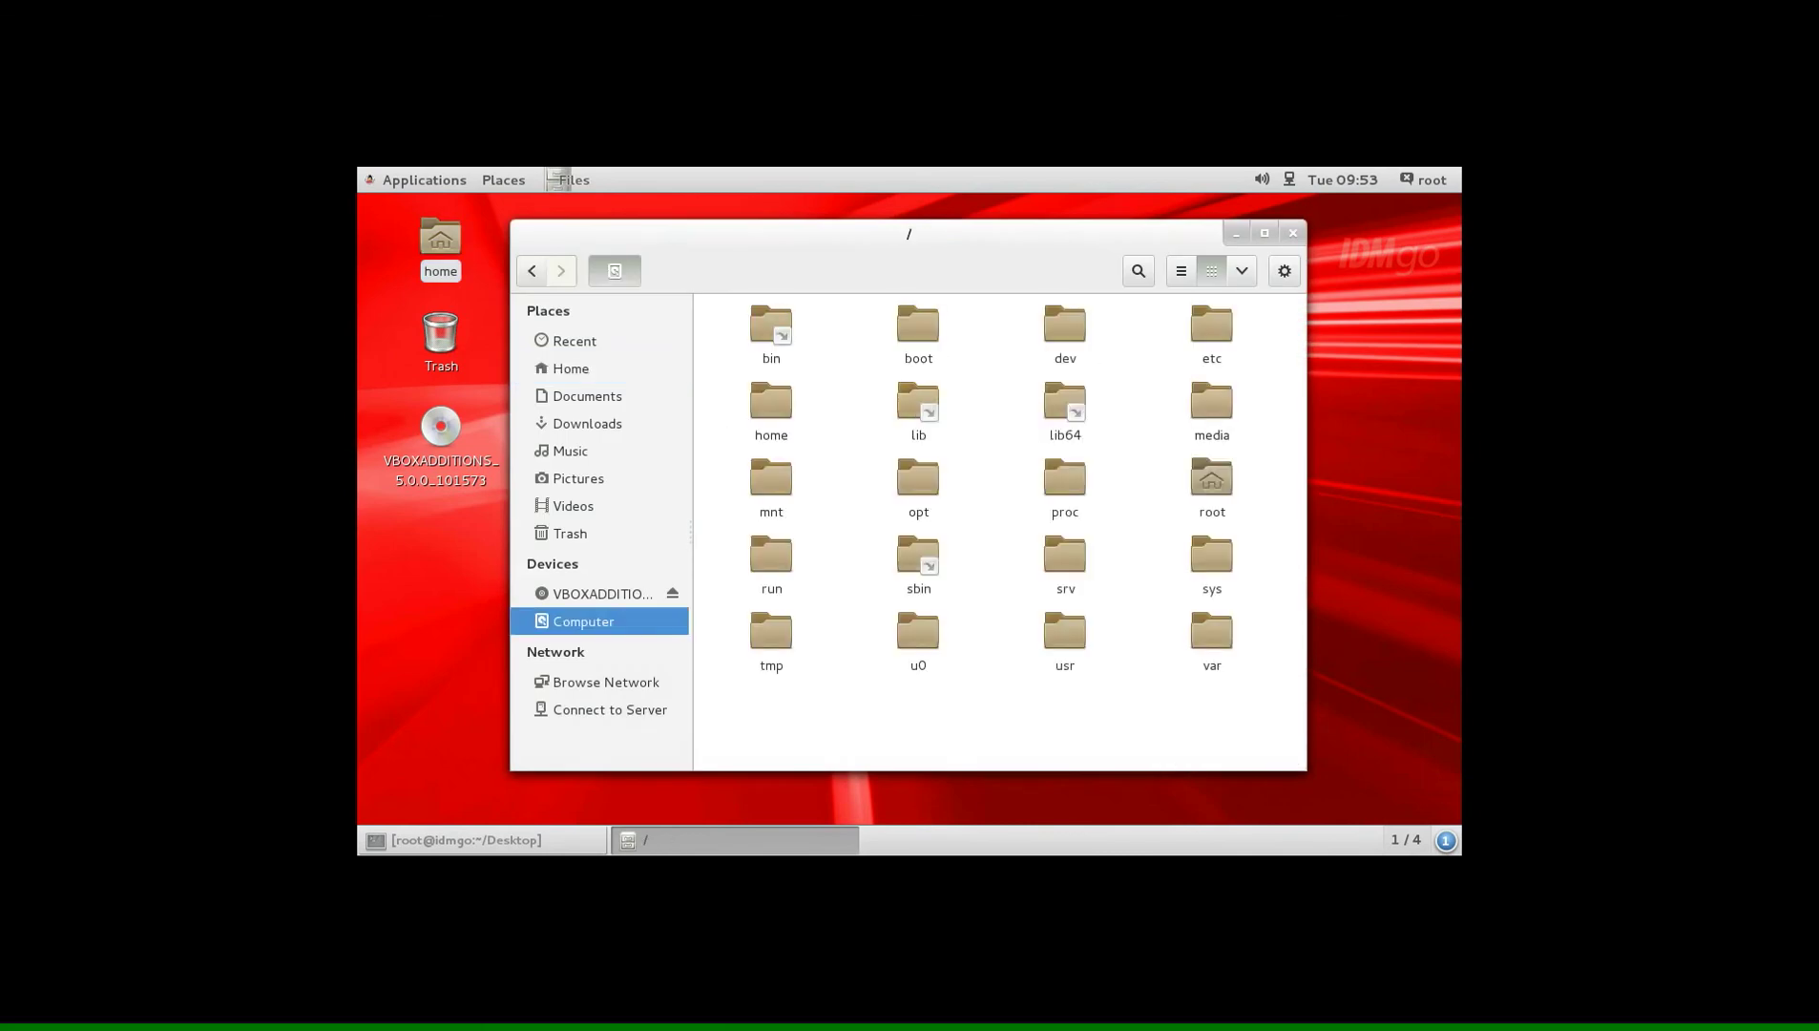
{"action": "double_click", "coordinate": [918, 632]}
- Create 'oracle' and 'zip' folders inside u0
{"action": "right_click", "coordinate": [833, 469]}
{"action": "key", "text": "Escape"}
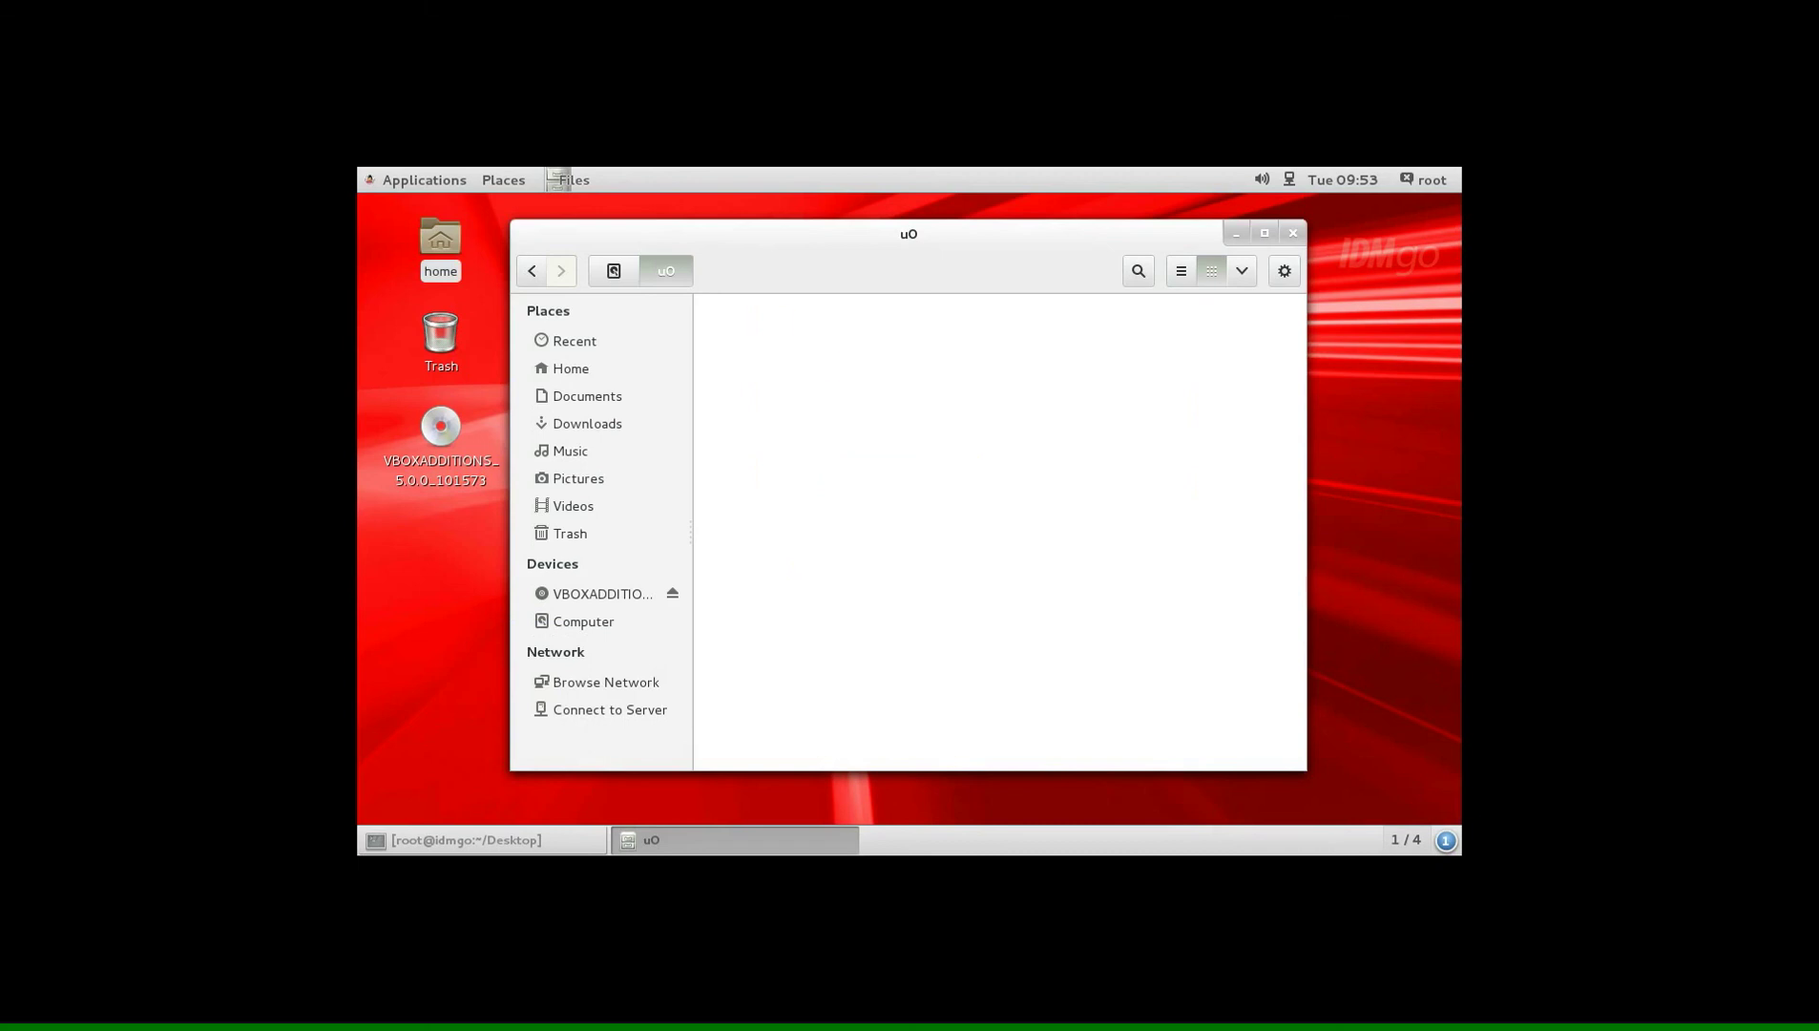
{"action": "type", "text": "oracle"}
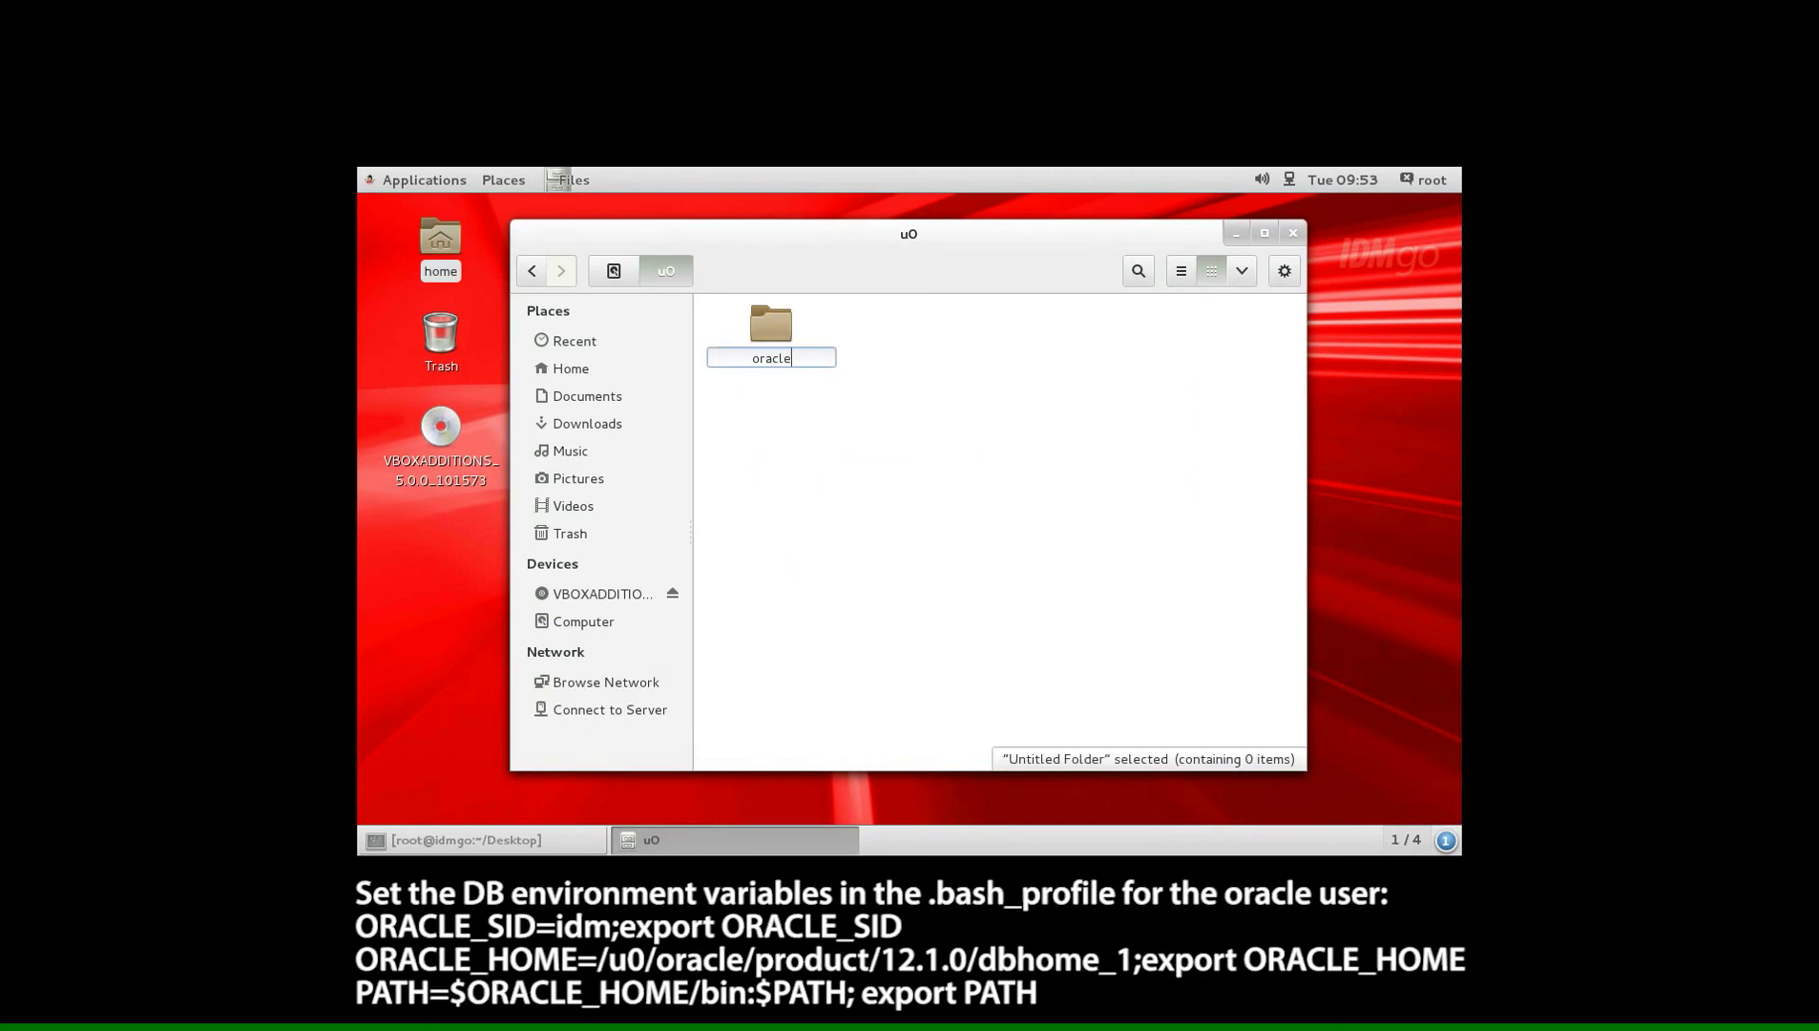
{"action": "key", "text": "Return"}
{"action": "right_click", "coordinate": [871, 538]}
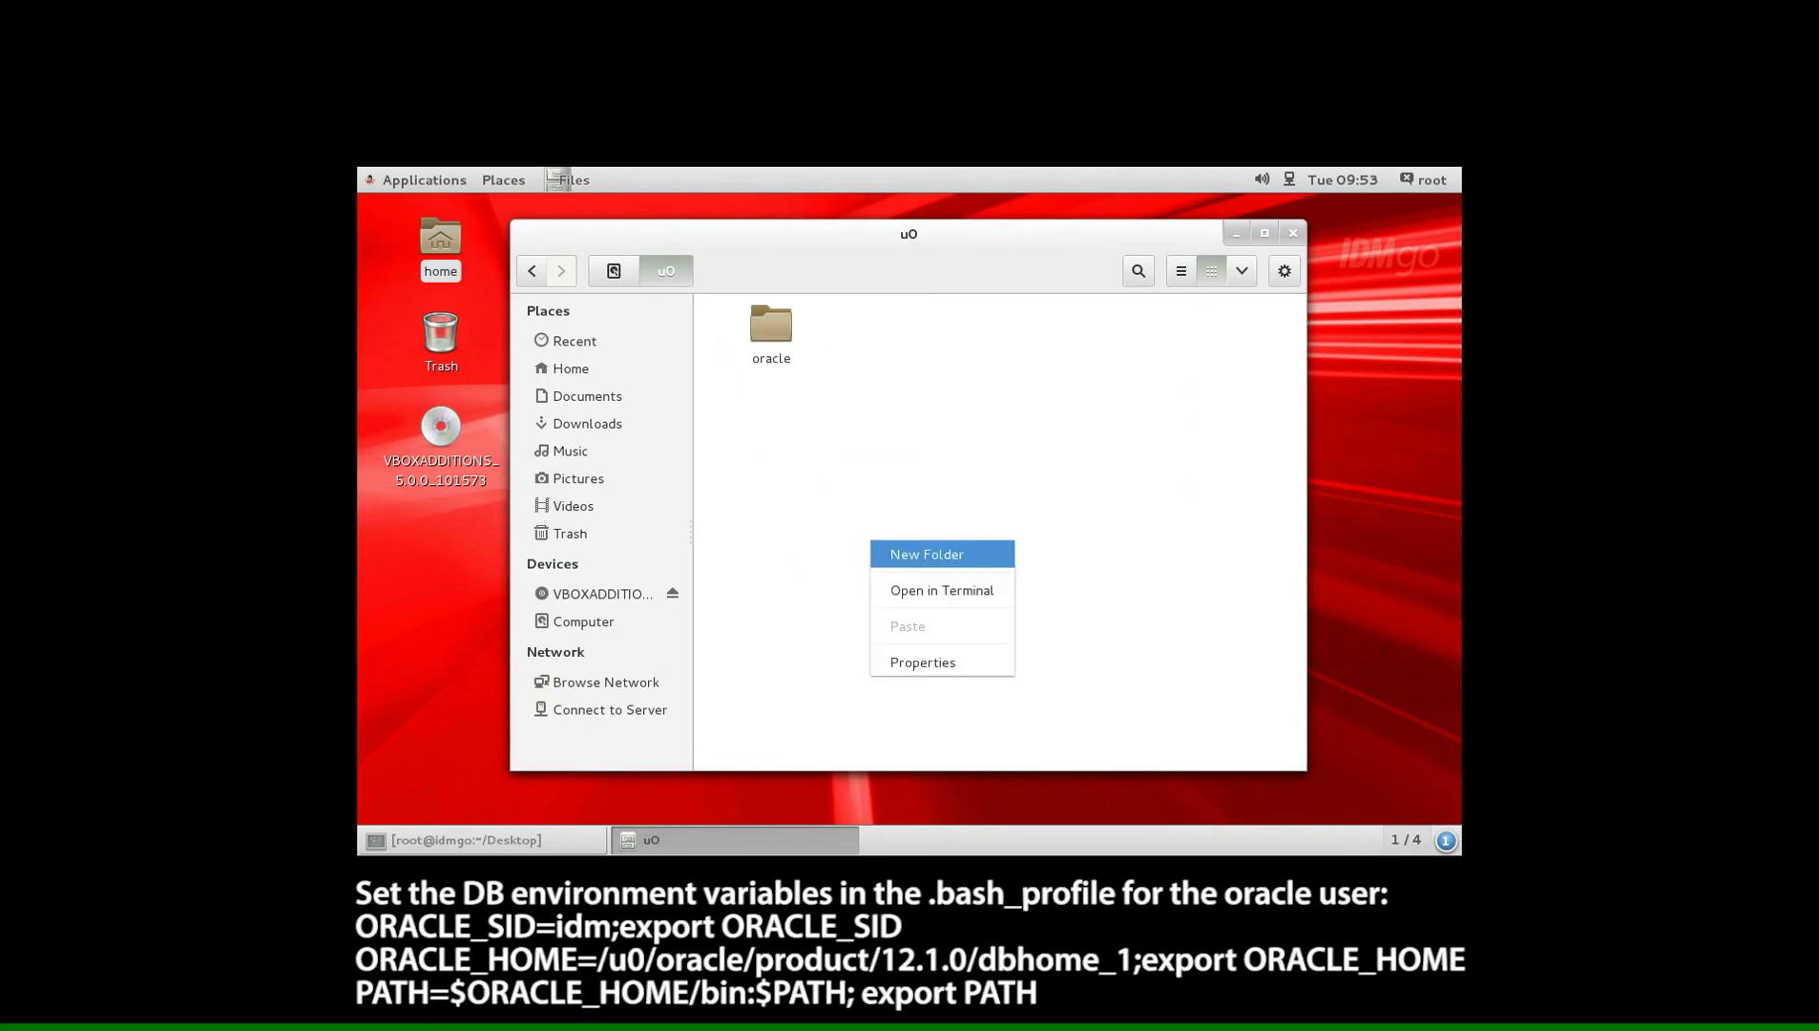
{"action": "left_click", "coordinate": [910, 553]}
{"action": "type", "text": "zip"}
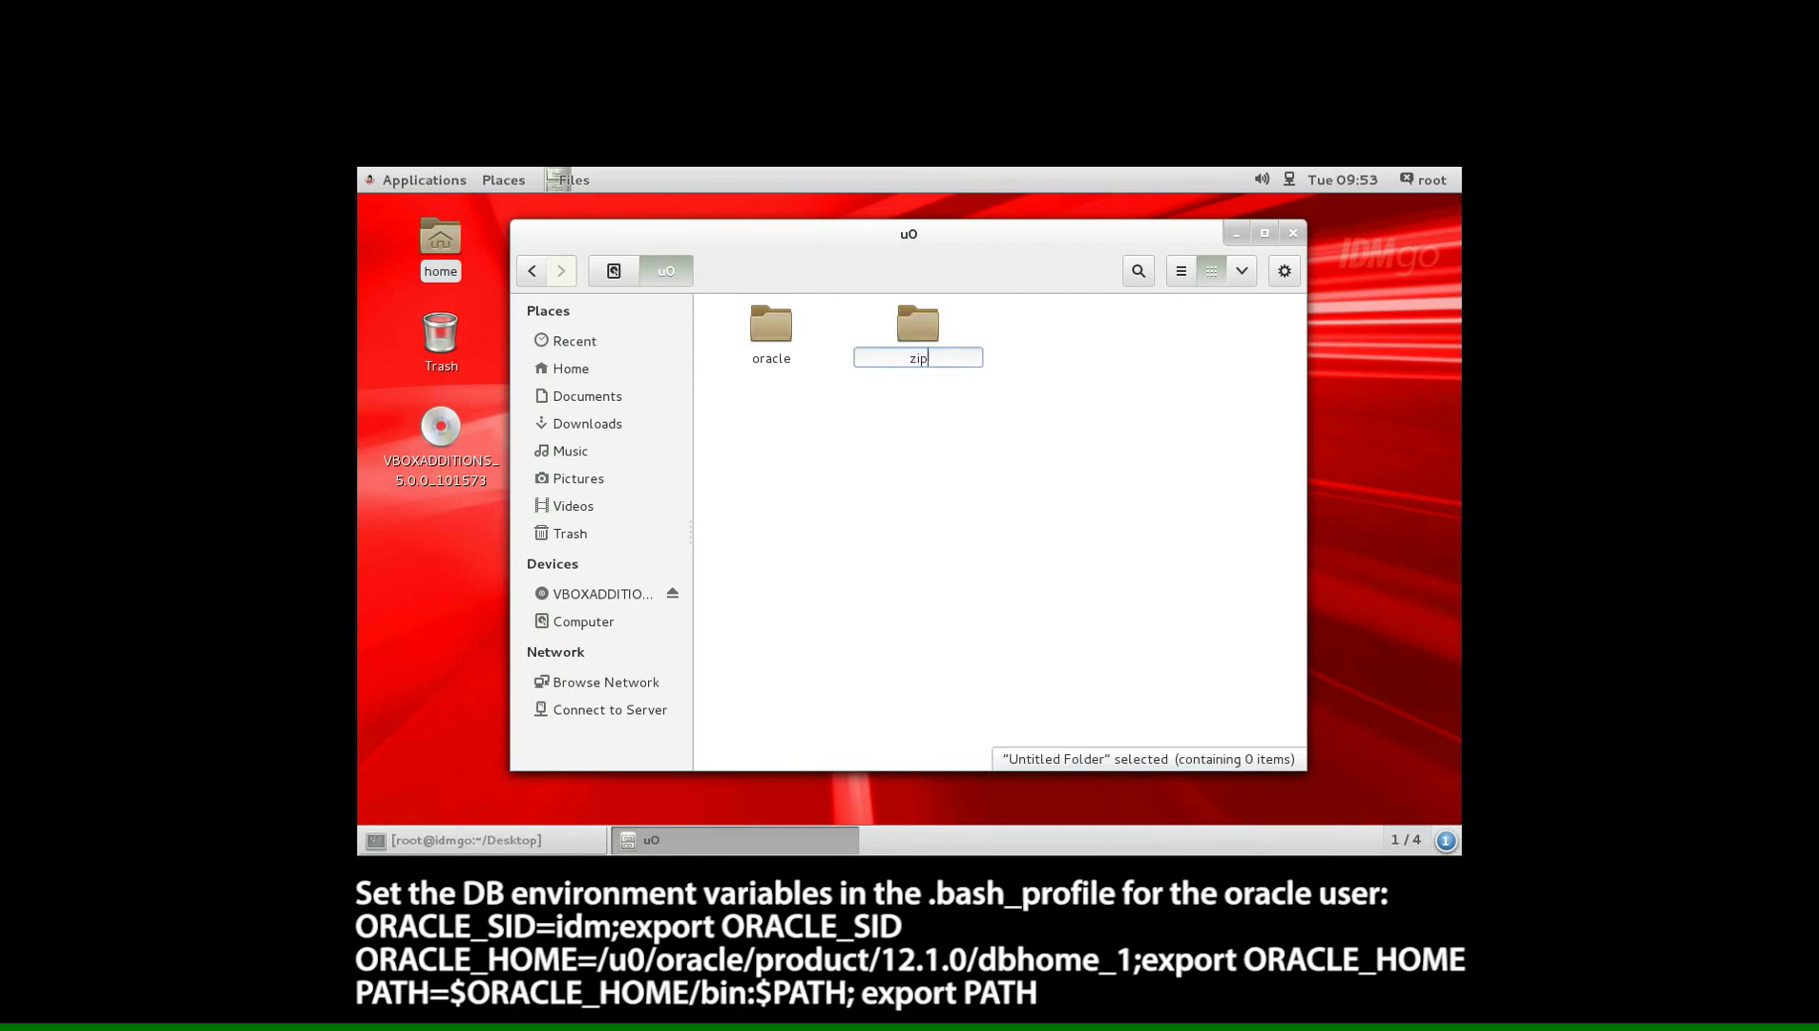
{"action": "key", "text": "Return"}
- Create a 'db' folder inside zip and open it
{"action": "double_click", "coordinate": [918, 324]}
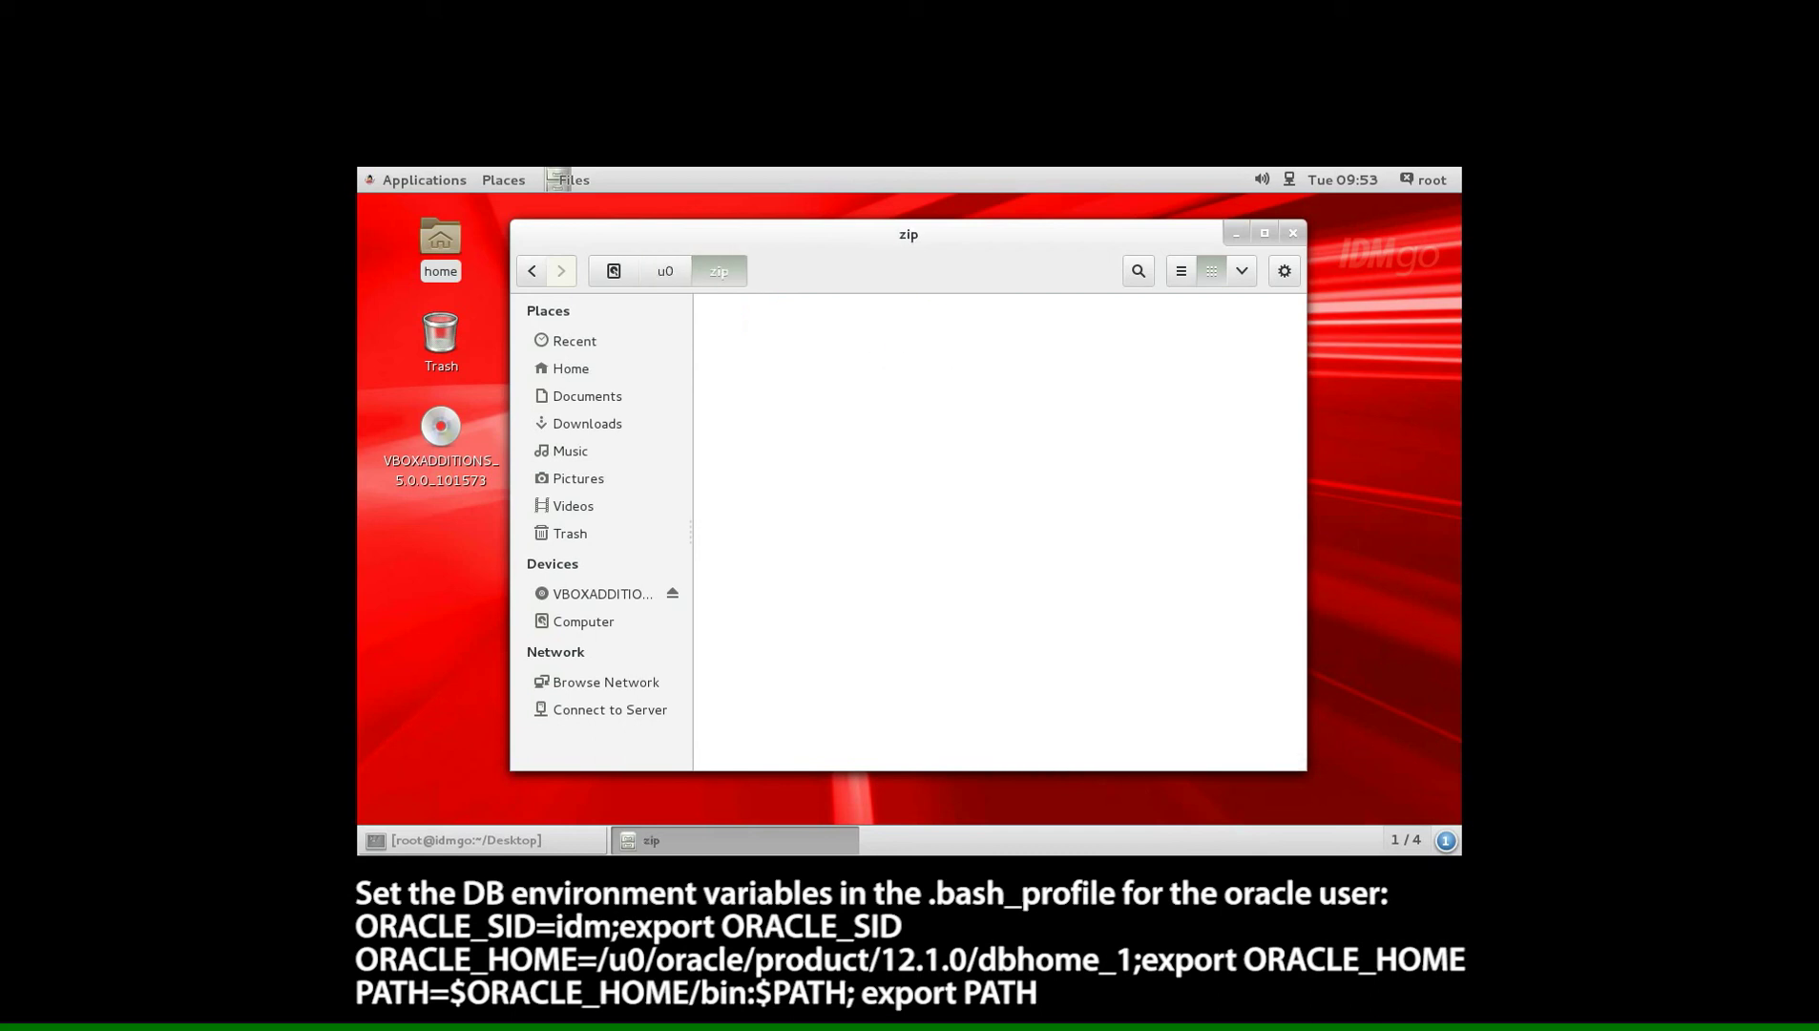
{"action": "right_click", "coordinate": [913, 402]}
{"action": "left_click", "coordinate": [969, 414]}
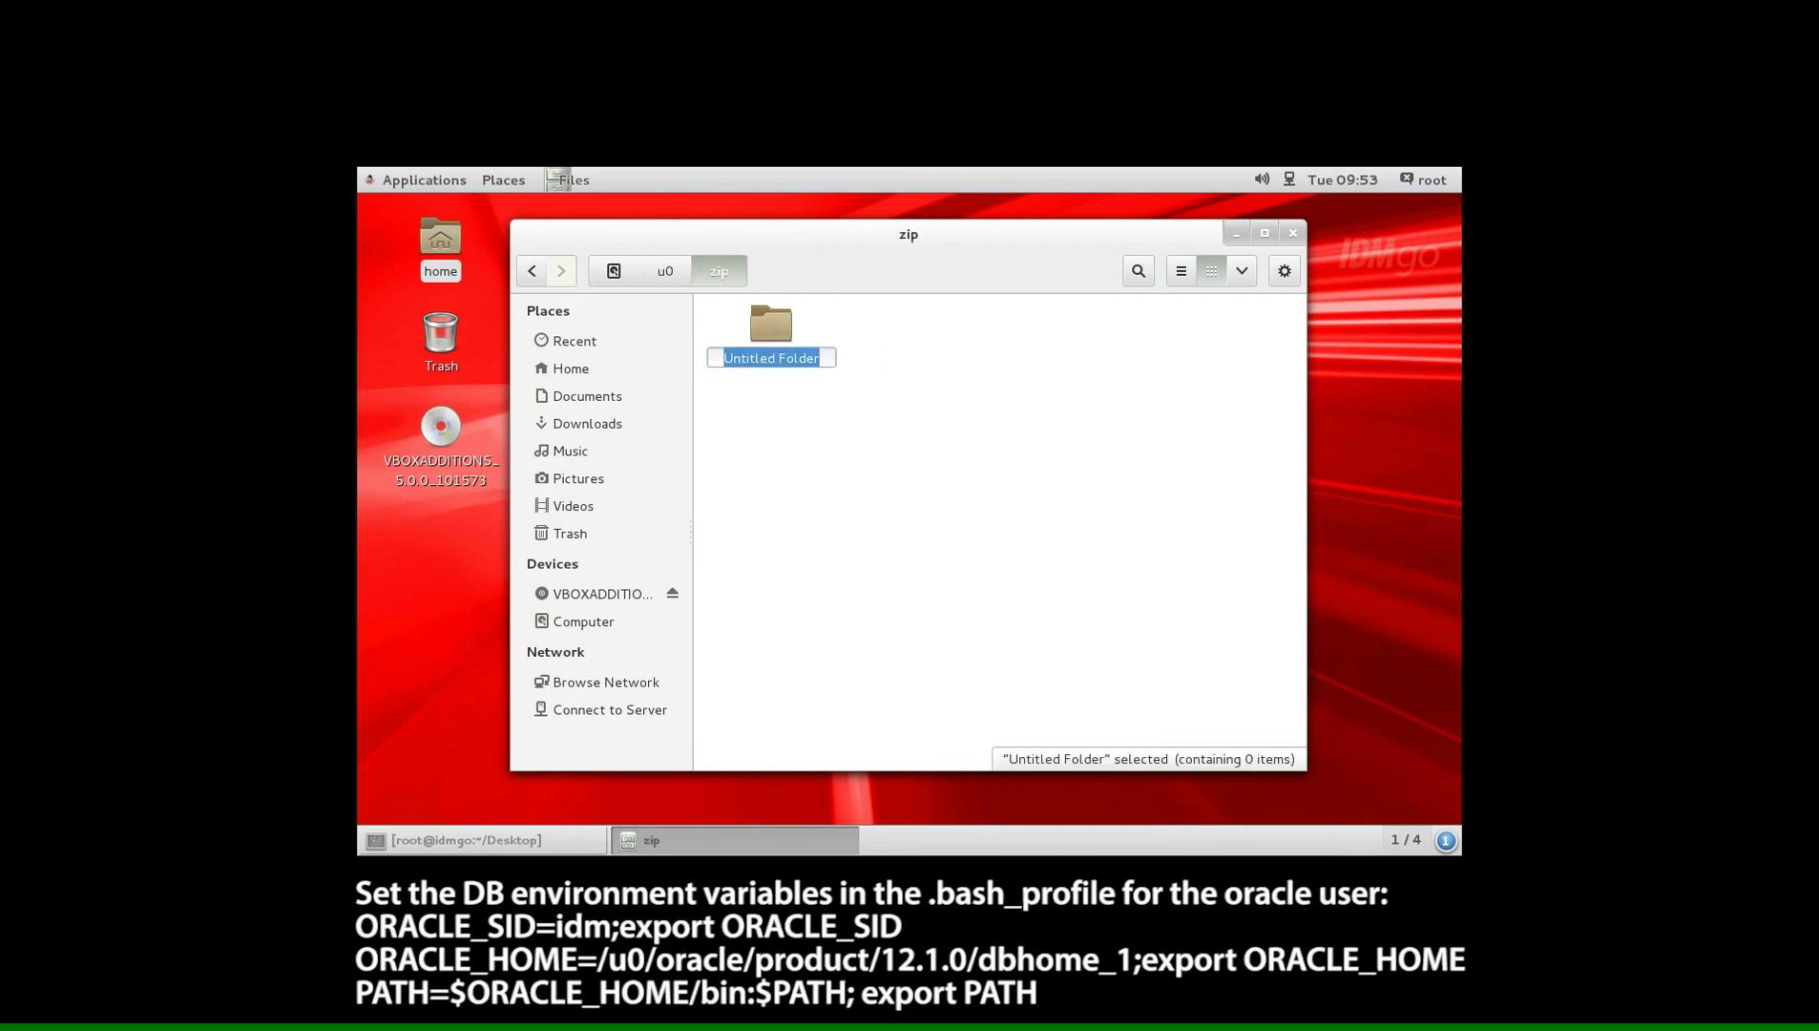
{"action": "type", "text": "db"}
{"action": "key", "text": "Return"}
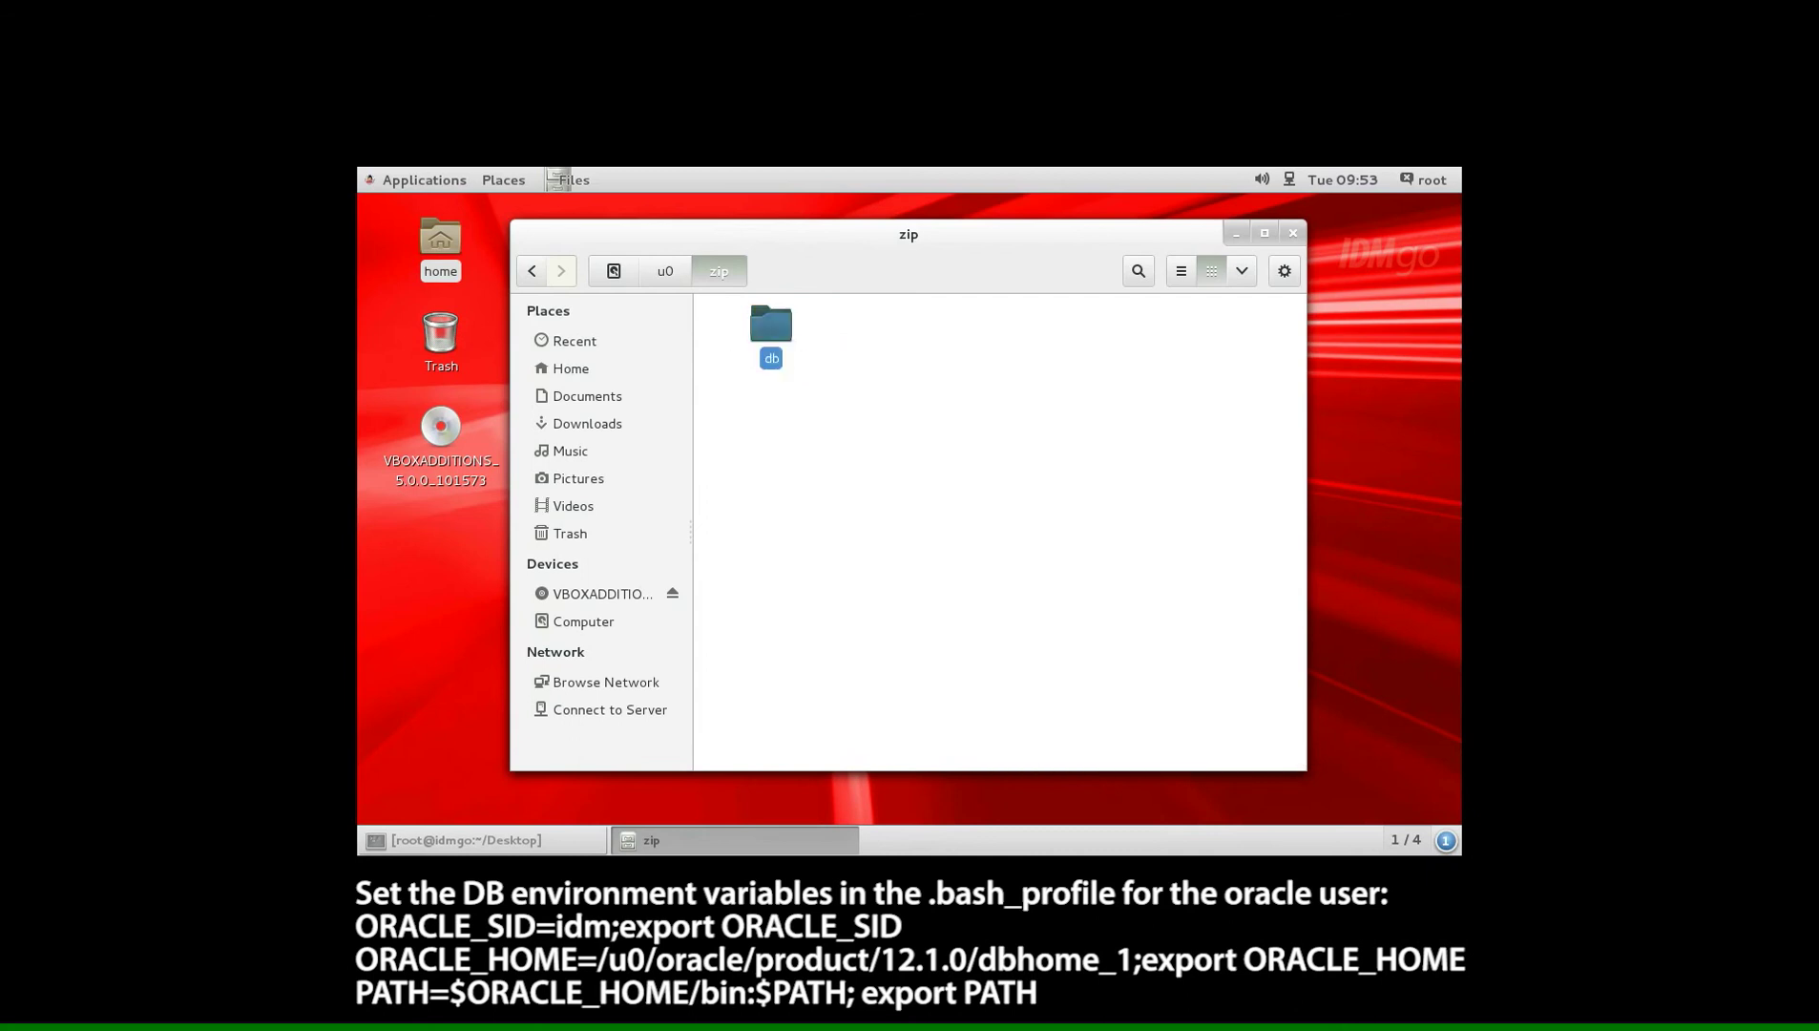
{"action": "key", "text": "Return"}
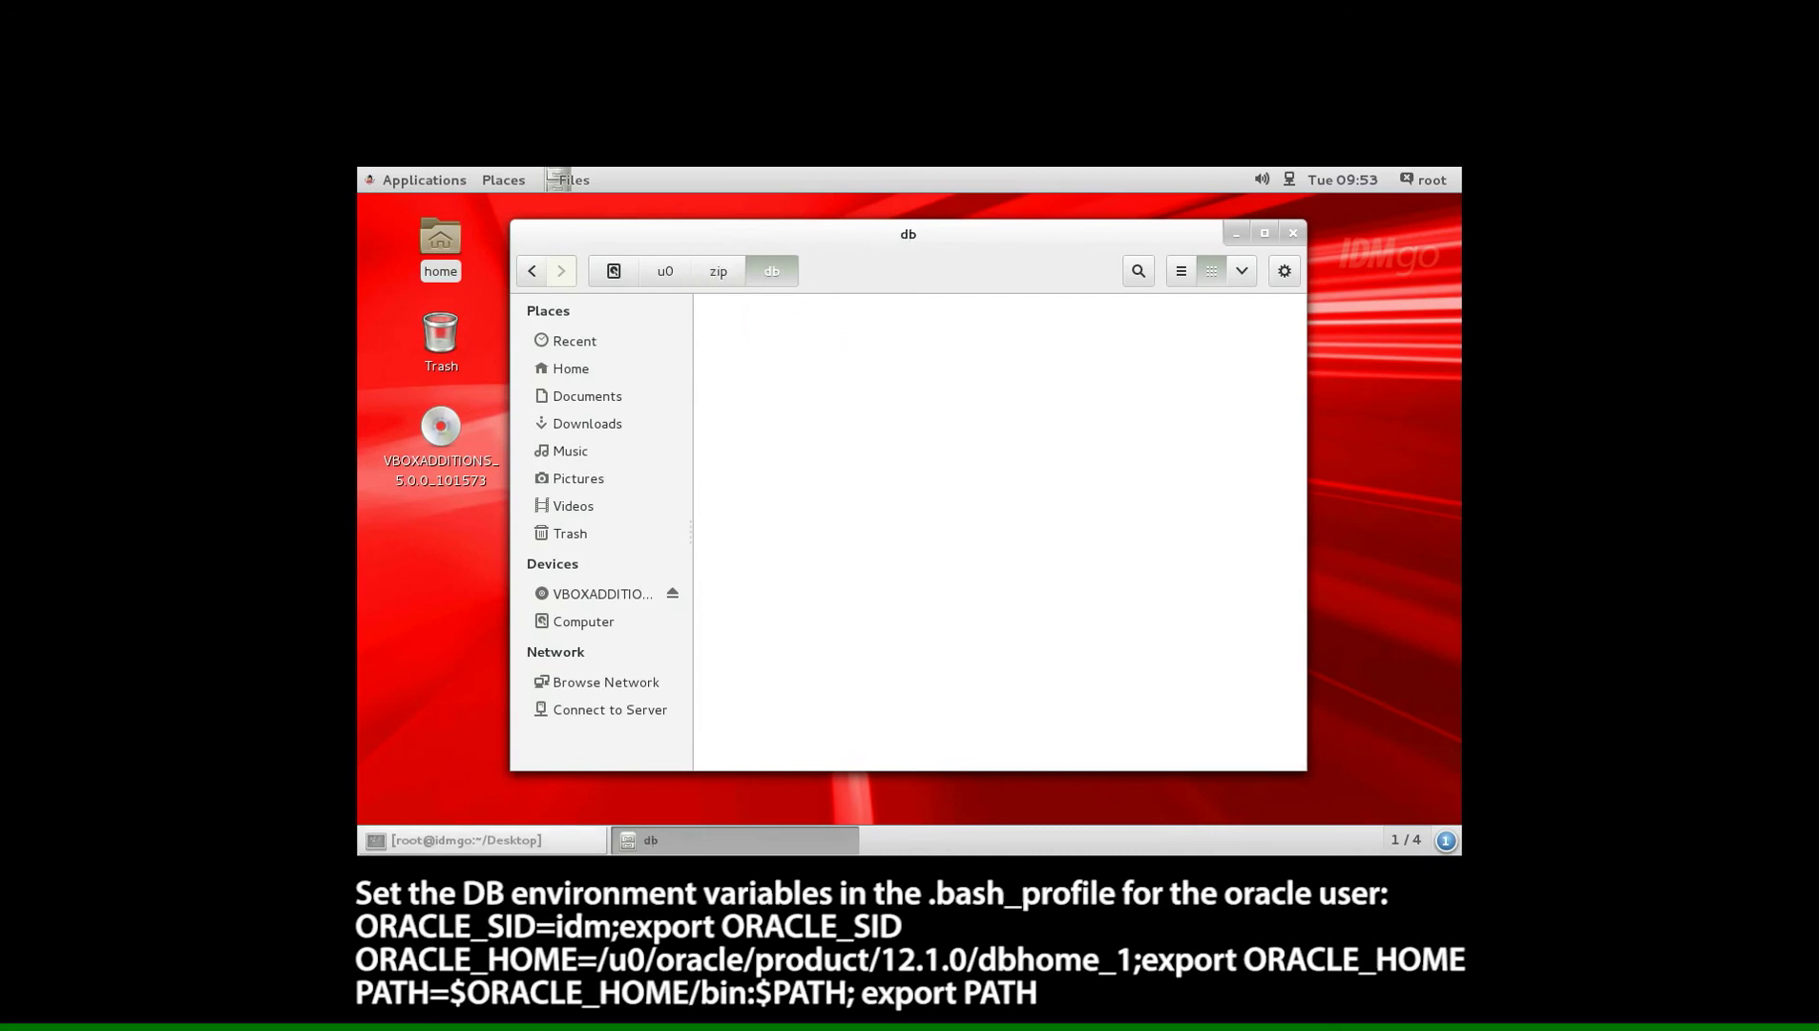
{"action": "key", "text": "Tab"}
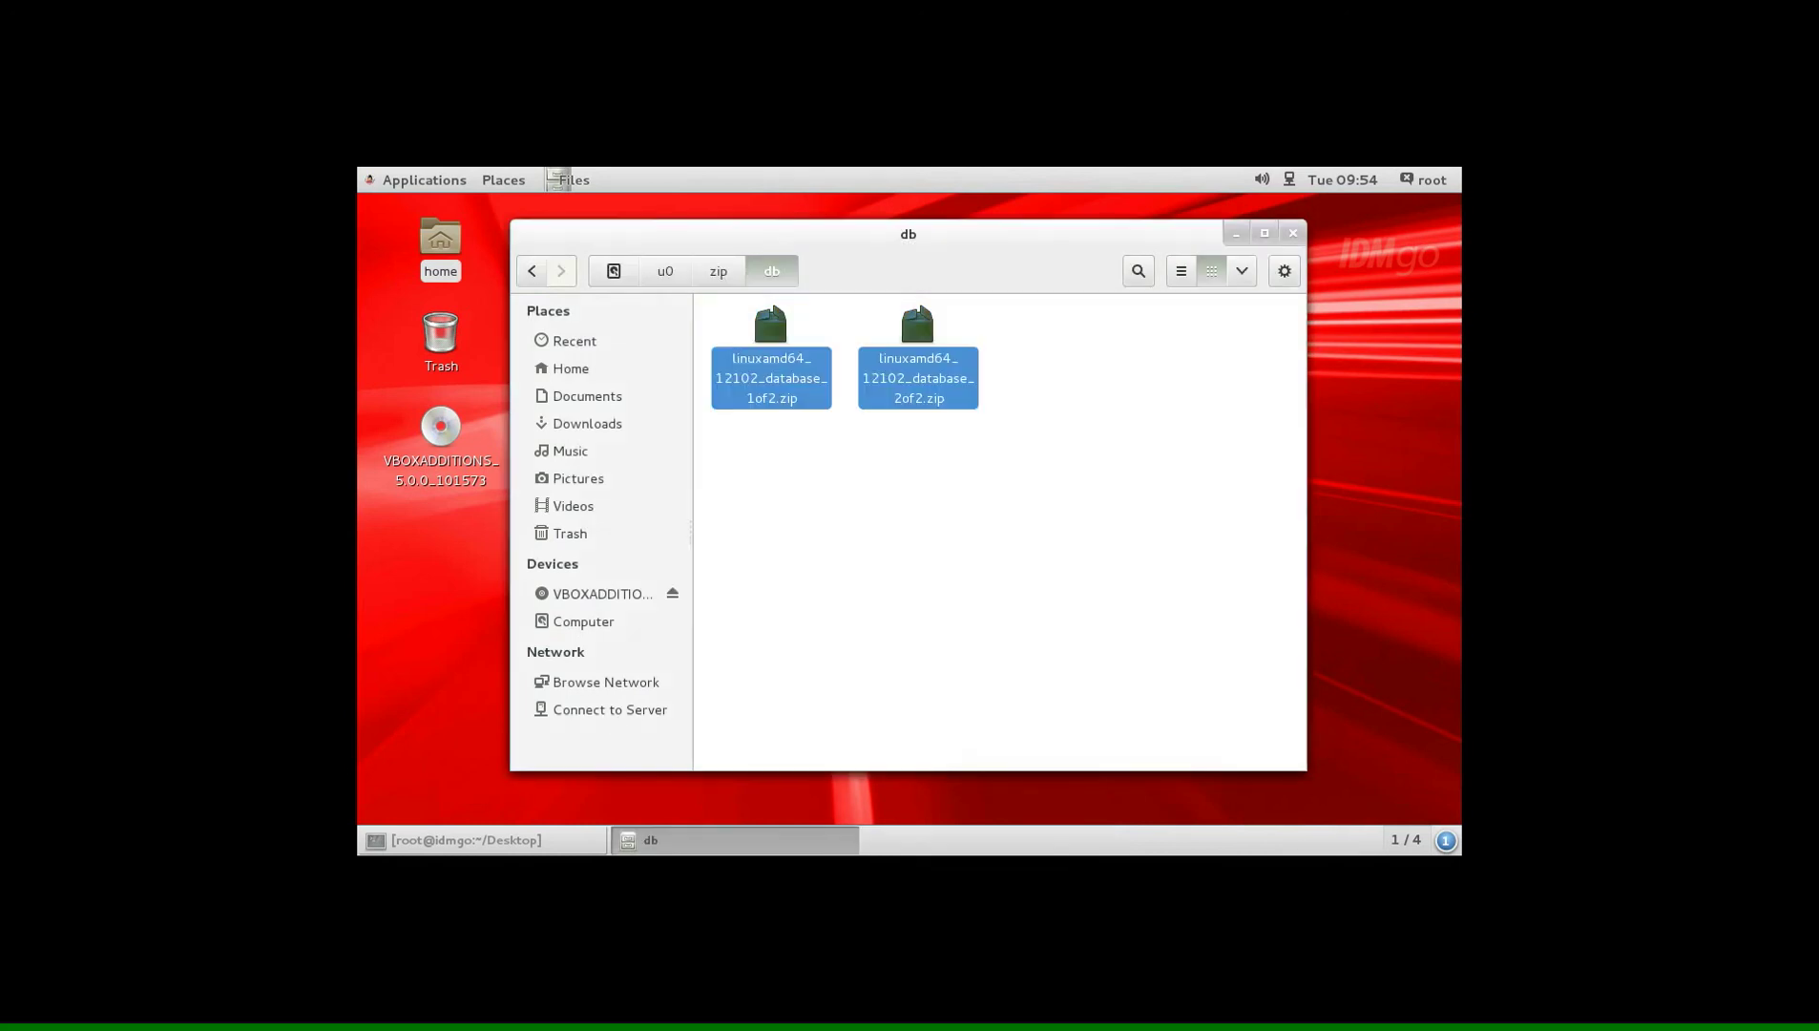
- With both linuxamd64_12102_database zips in db, open a terminal in that folder
{"action": "right_click", "coordinate": [944, 542]}
{"action": "left_click", "coordinate": [1017, 592]}
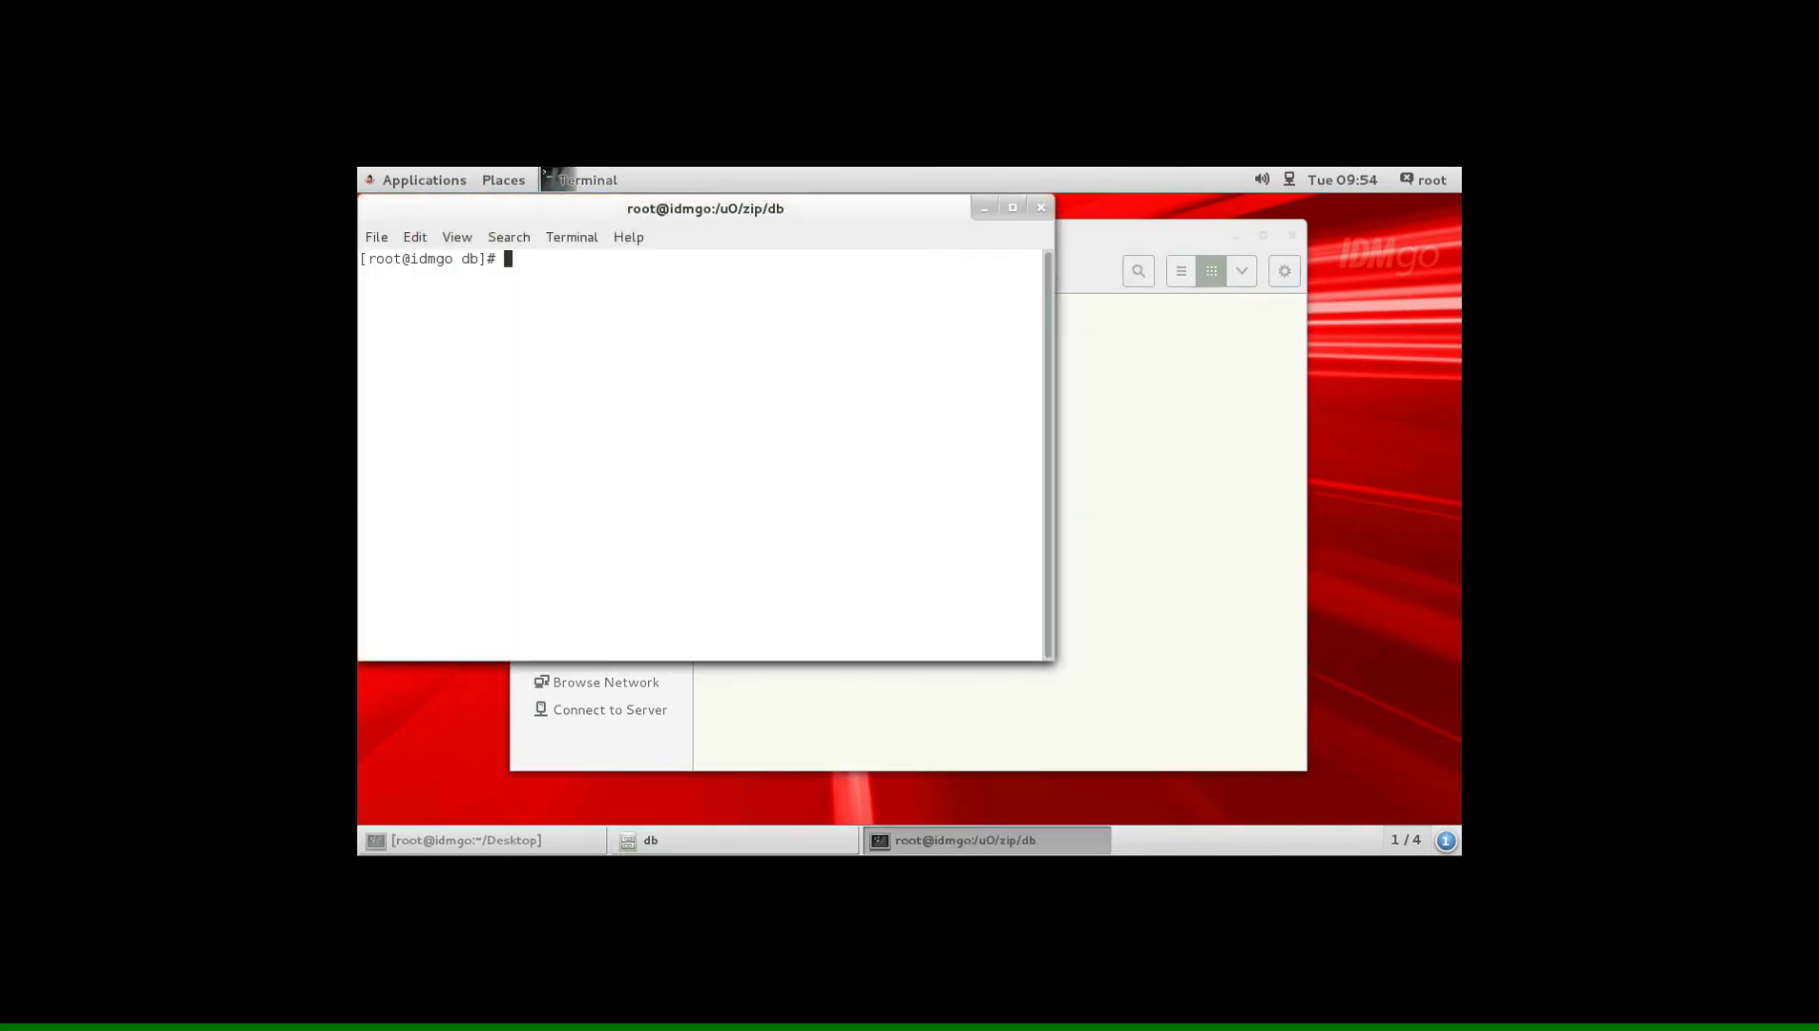
{"action": "type", "text": "su "}
{"action": "type", "text": "- oracle"}
- Switch the db terminal to the oracle user and move the root terminal to /
{"action": "key", "text": "Return"}
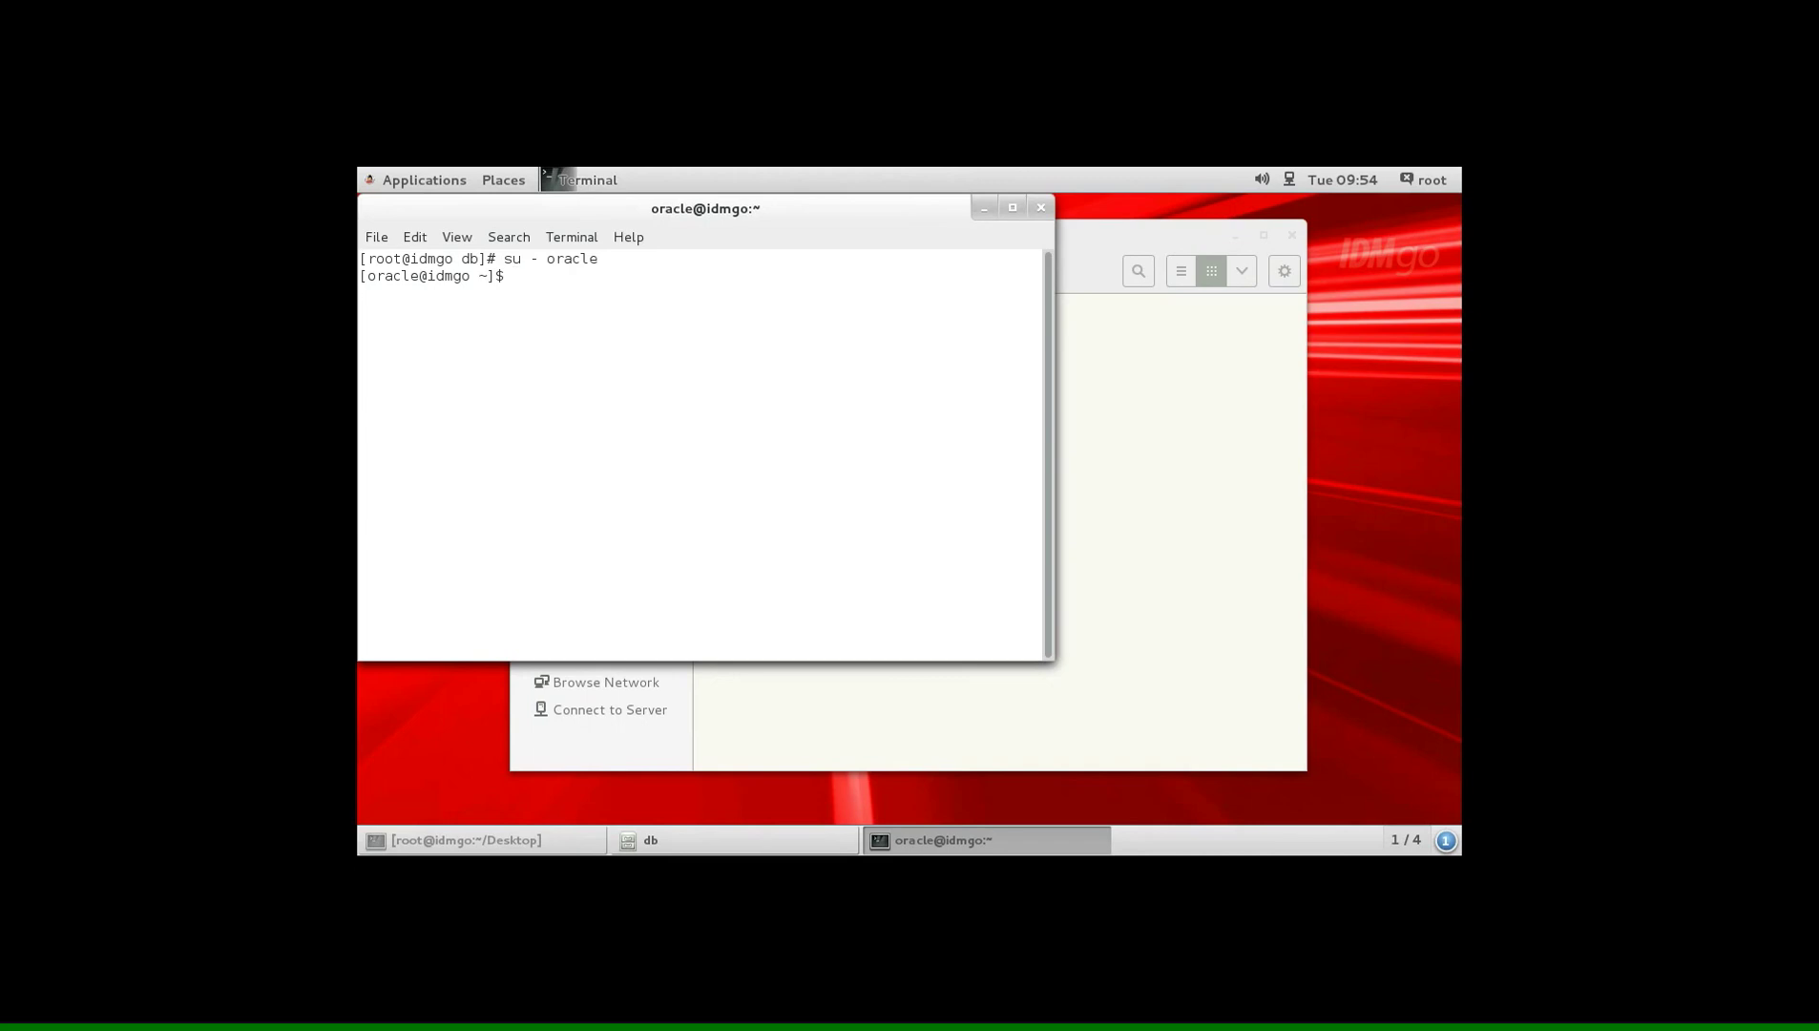
{"action": "left_click", "coordinate": [650, 839]}
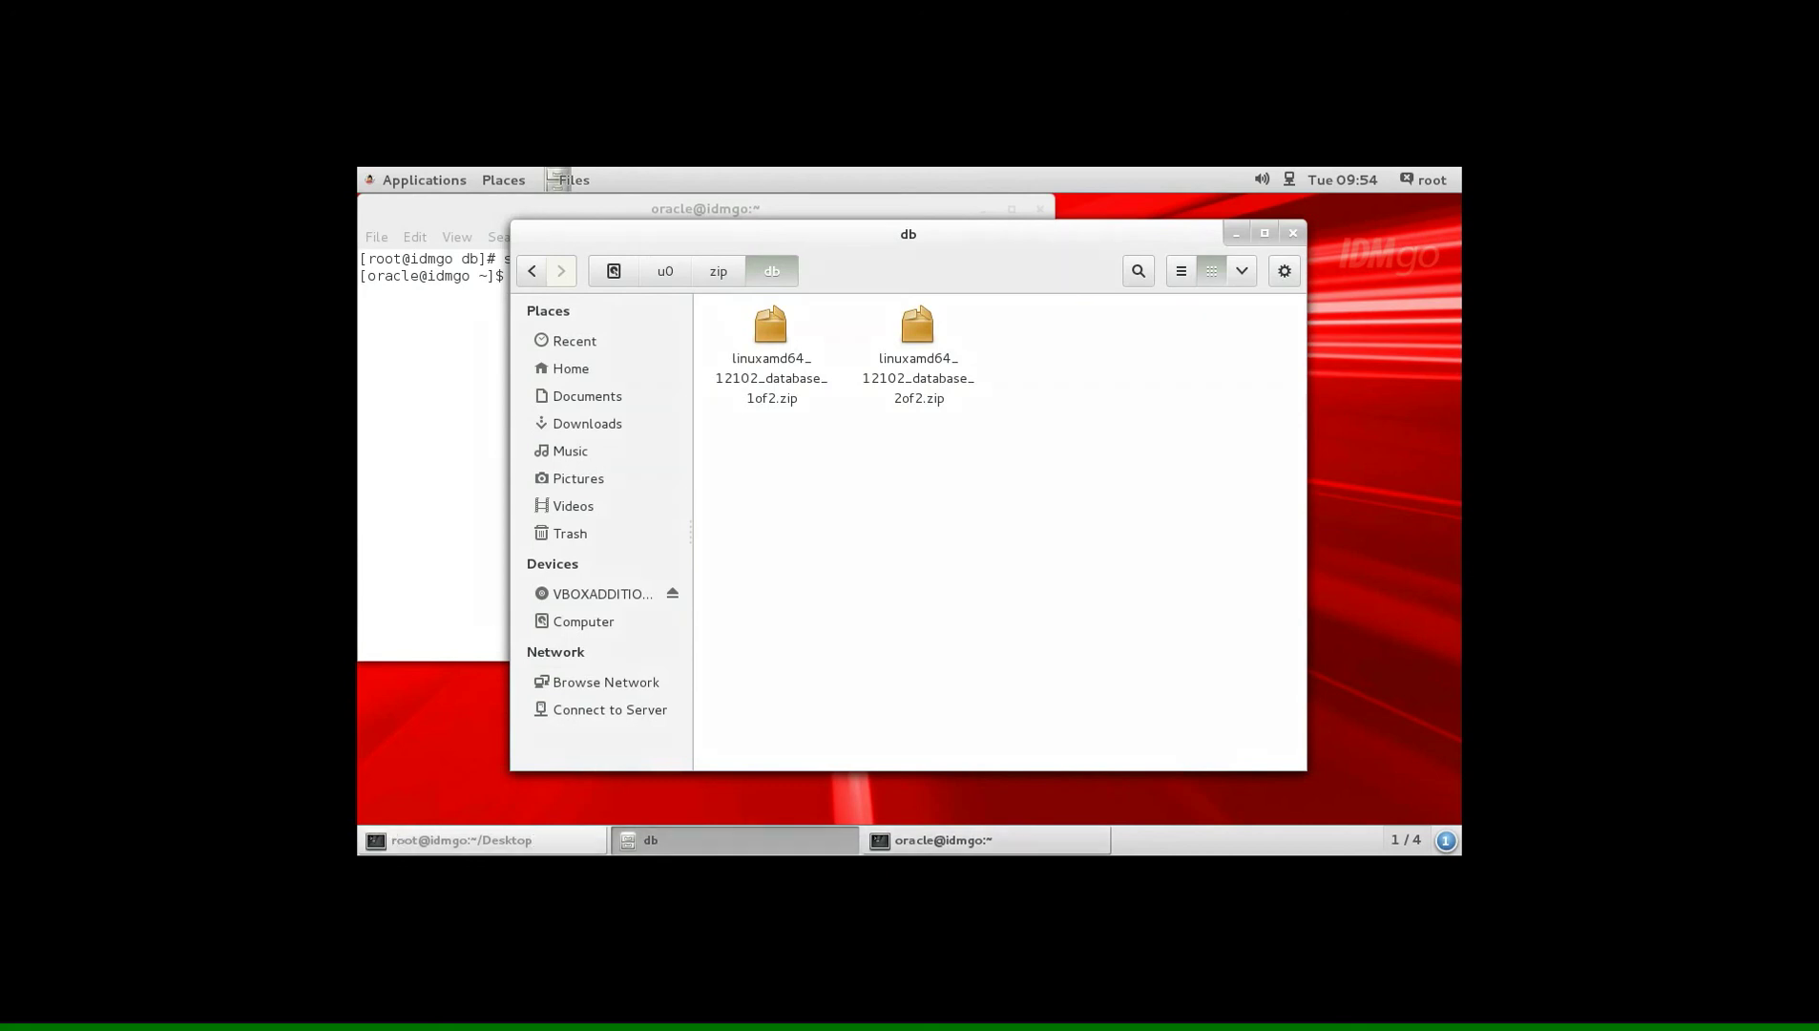
{"action": "key", "text": "alt+Tab"}
{"action": "type", "text": "cd /"}
{"action": "key", "text": "Return"}
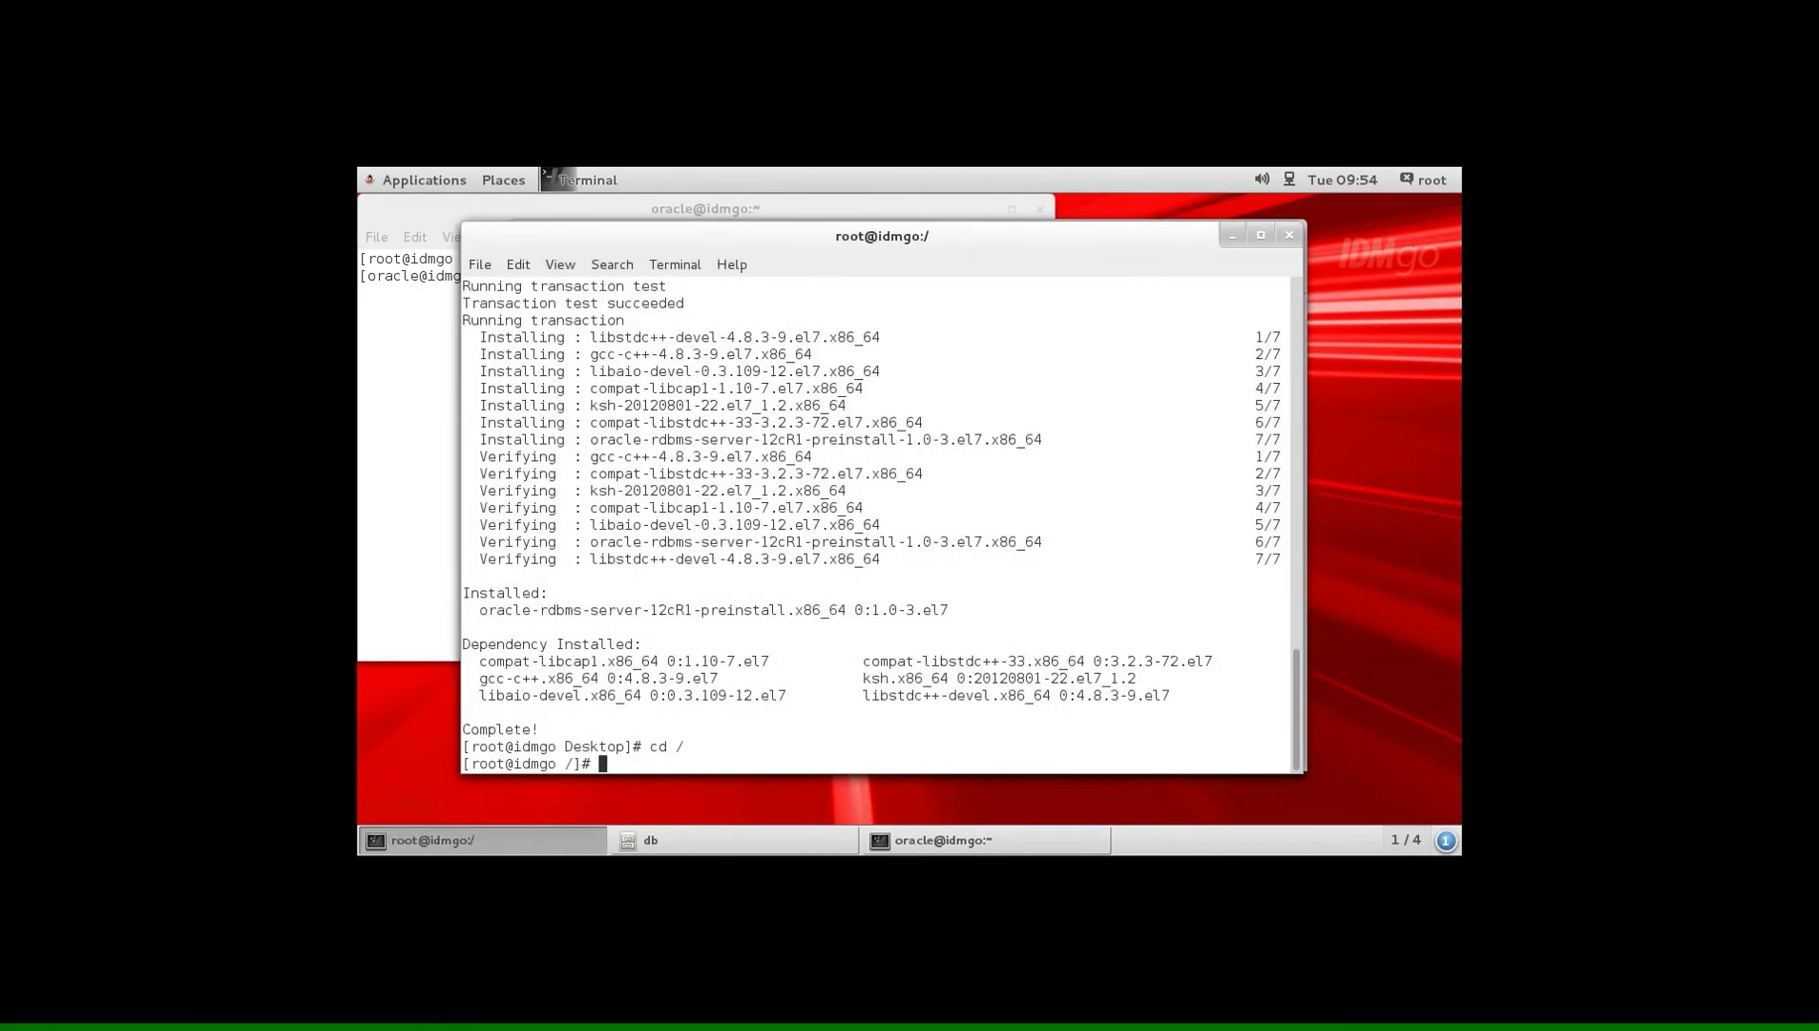